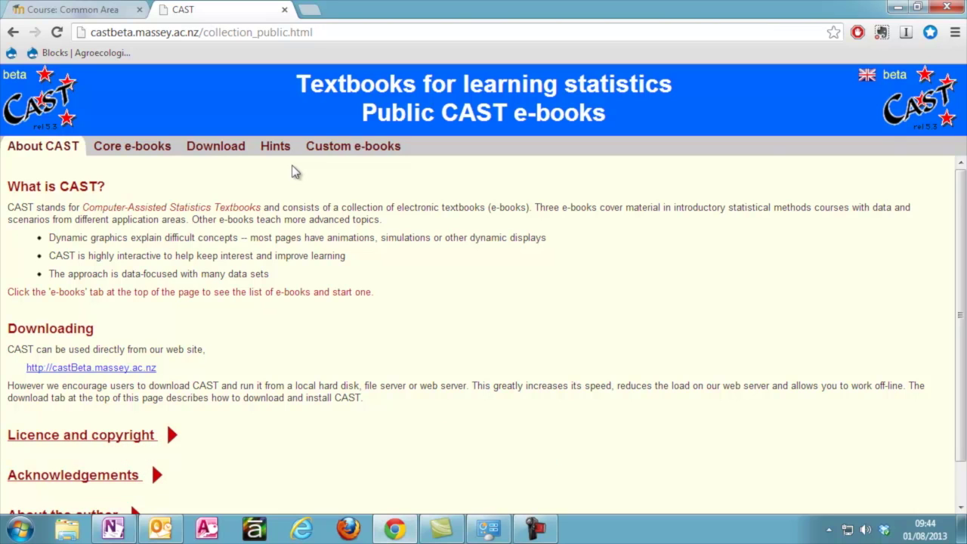
- Read the About the author section of the public CAST site and open its list of core e-books
scroll(295, 172, "down", 2)
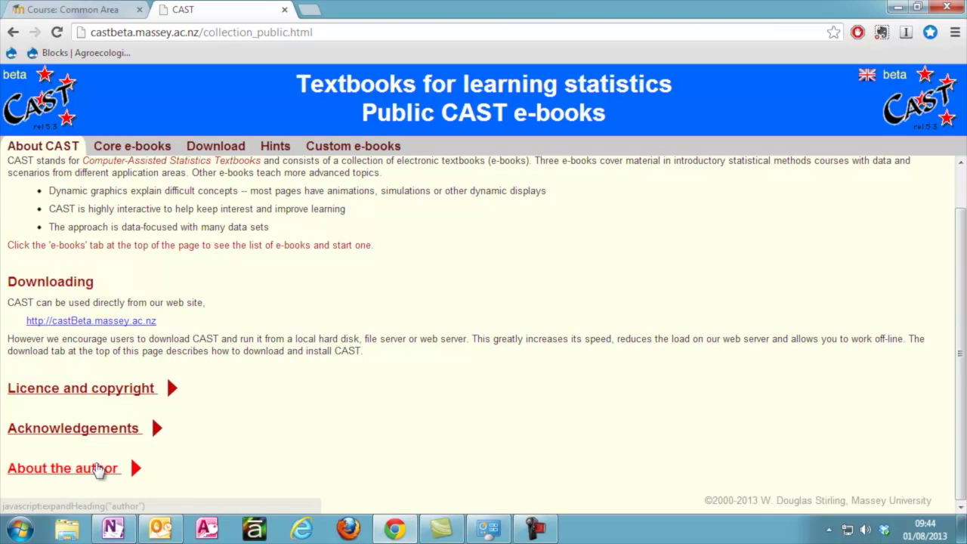
left_click(99, 468)
scroll(498, 279, "down", 3)
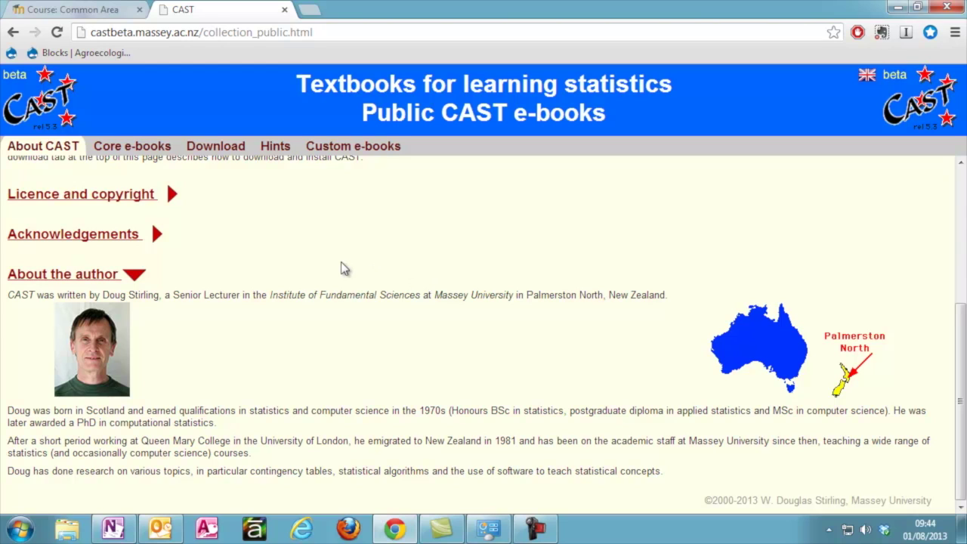
left_click(154, 153)
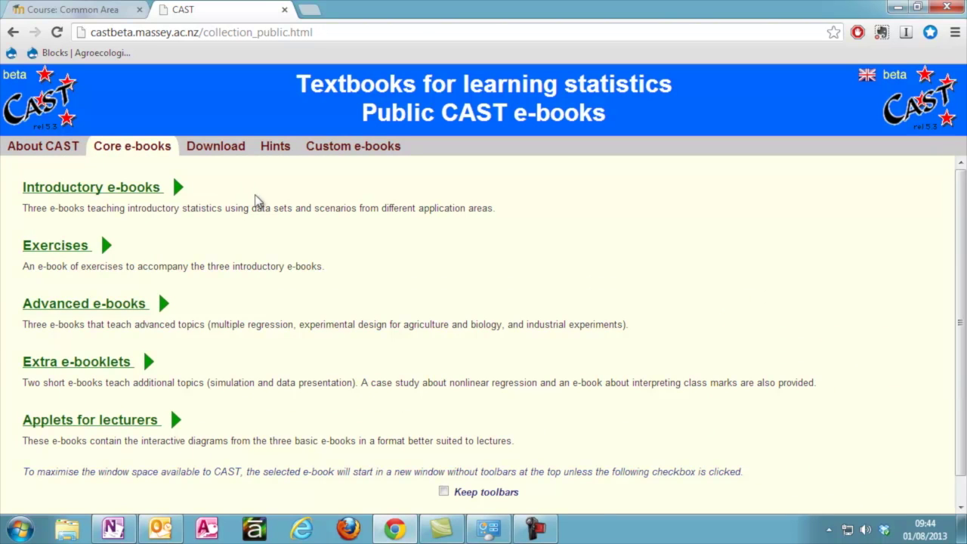
- Open the Software section of the Common Area course and find the CAST installer downloads
left_click(84, 16)
left_click(188, 231)
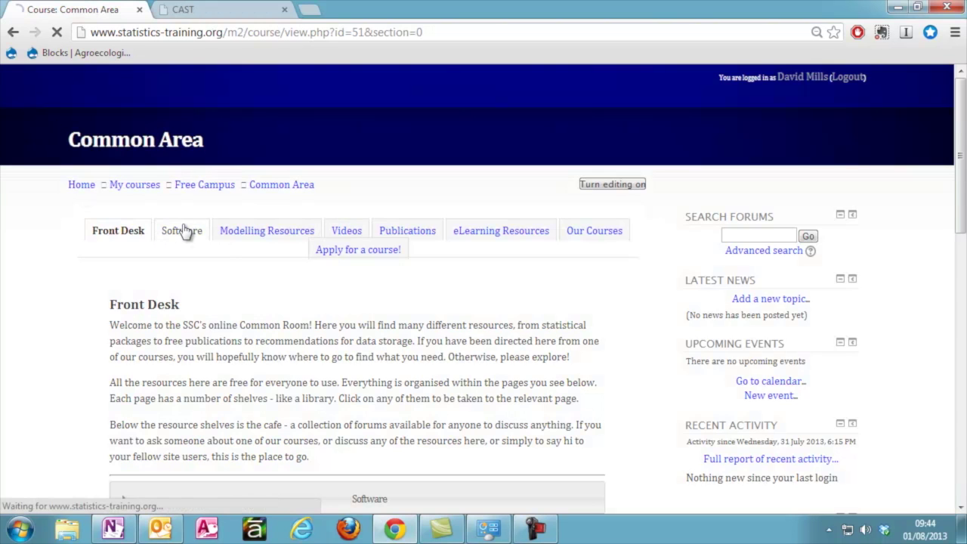
scroll(233, 303, "down", 10)
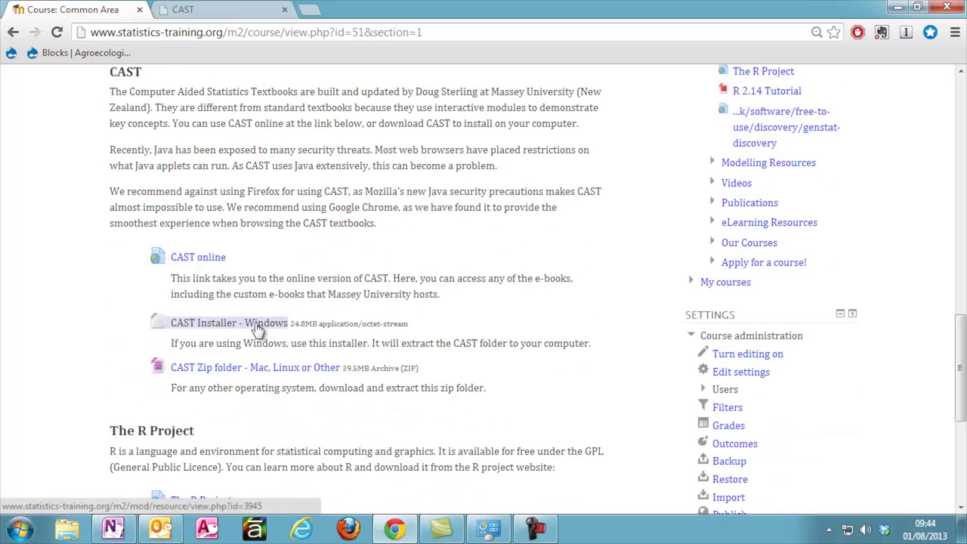
- Open the Downloads folder in Windows Explorer and run cast_installer
left_click(68, 532)
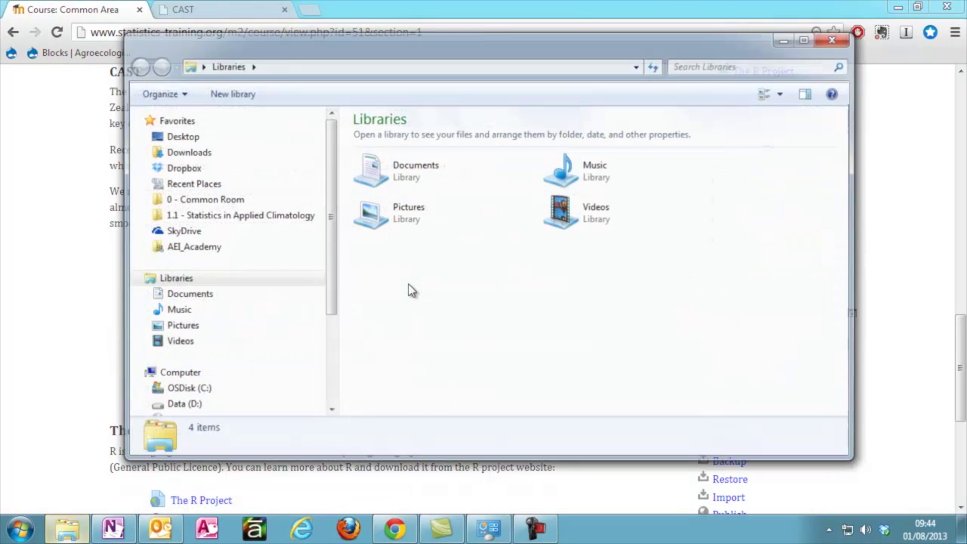
left_click(198, 151)
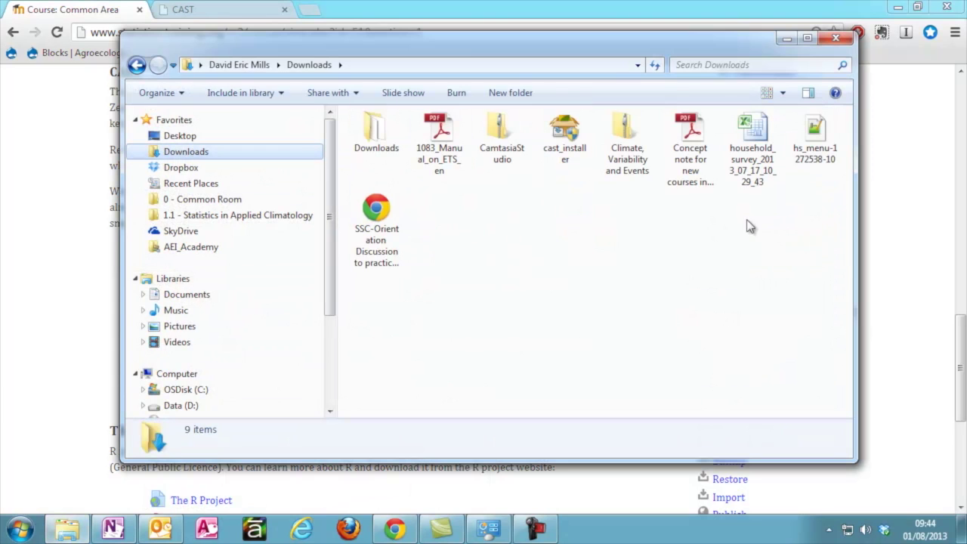
left_click(571, 151)
double_click(570, 152)
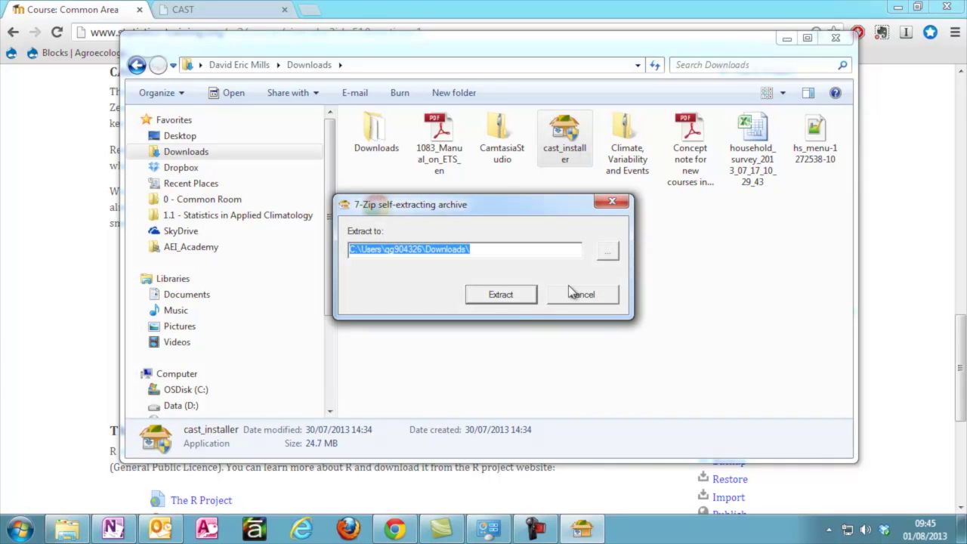
- Extract the CAST files into the user's Downloads folder and return to the course page in the browser
left_click(608, 251)
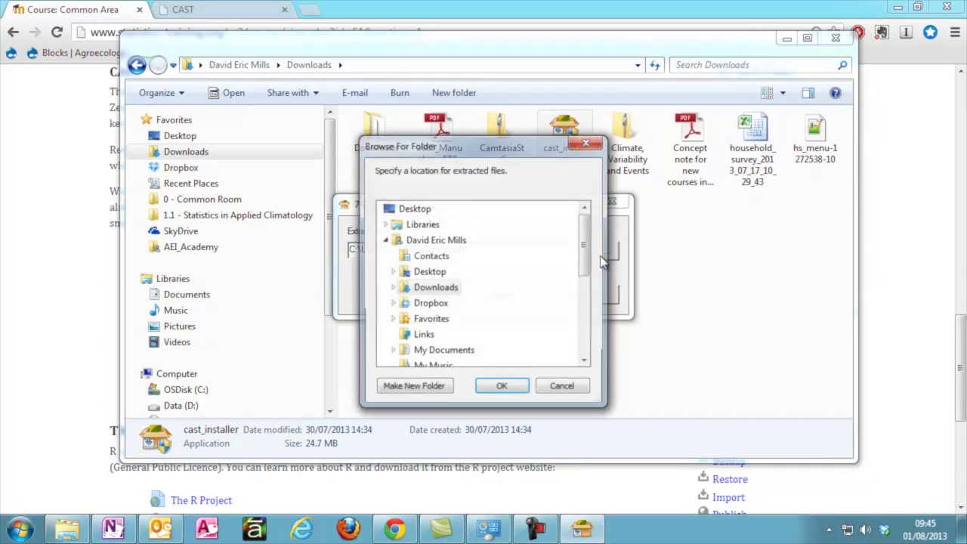
left_click(446, 288)
left_click(502, 388)
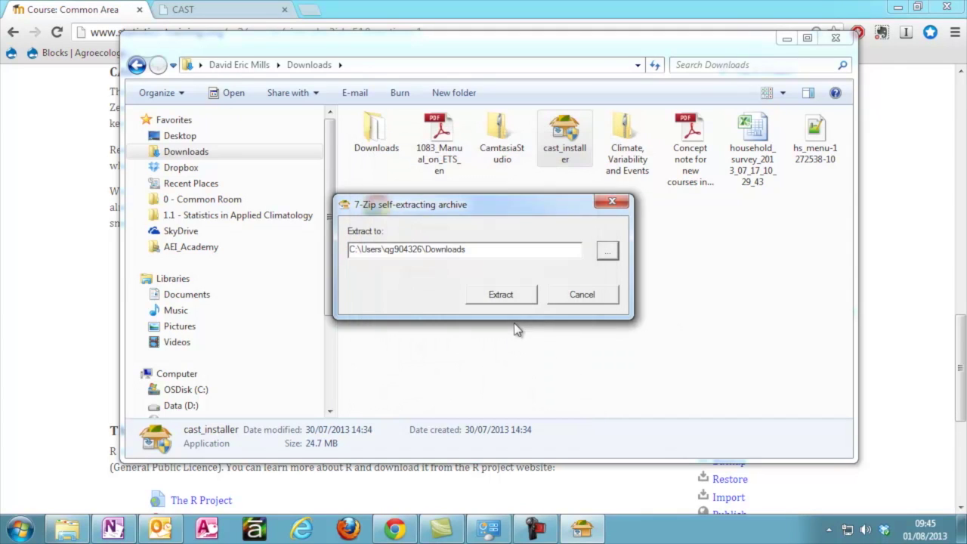
left_click(501, 295)
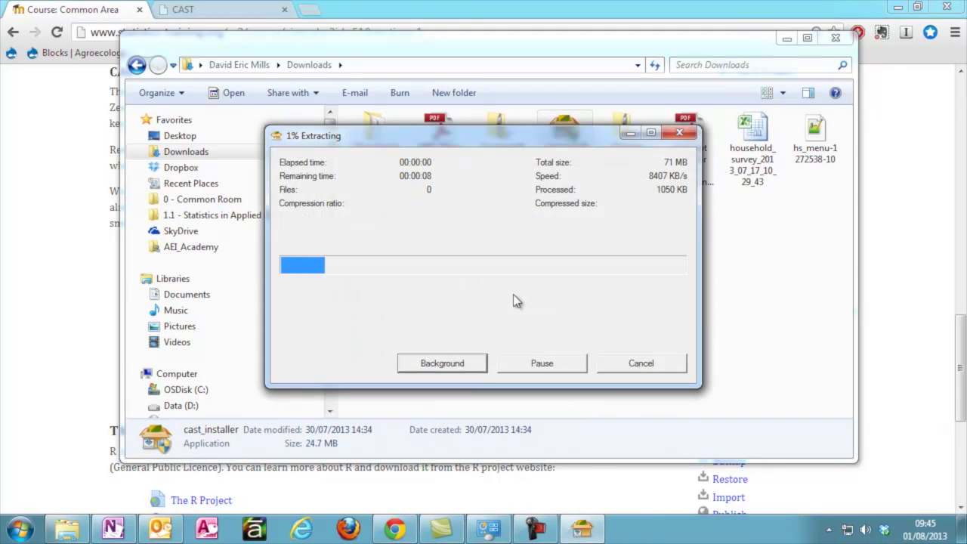
left_click(81, 253)
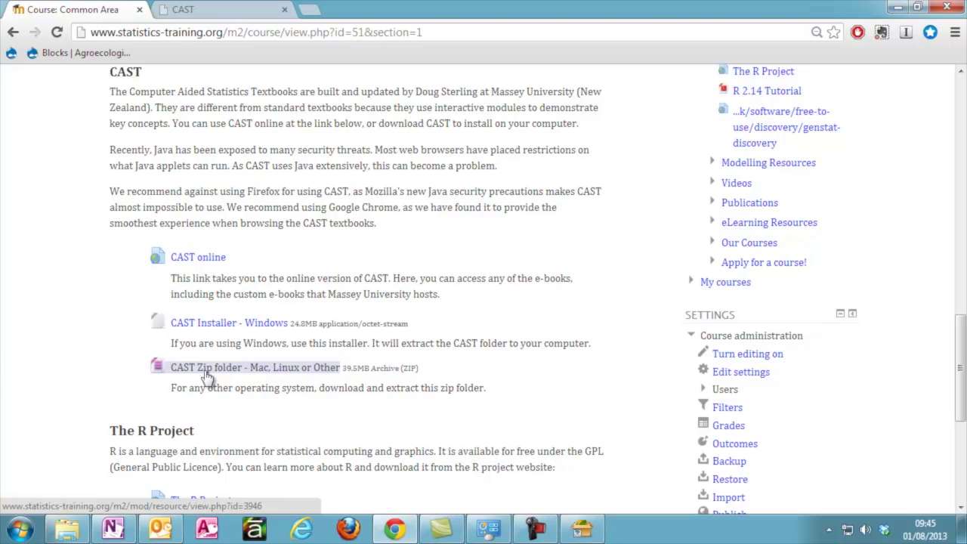
- Open the Java (32-bit) settings from the Windows Control Panel
left_click(23, 529)
left_click(227, 343)
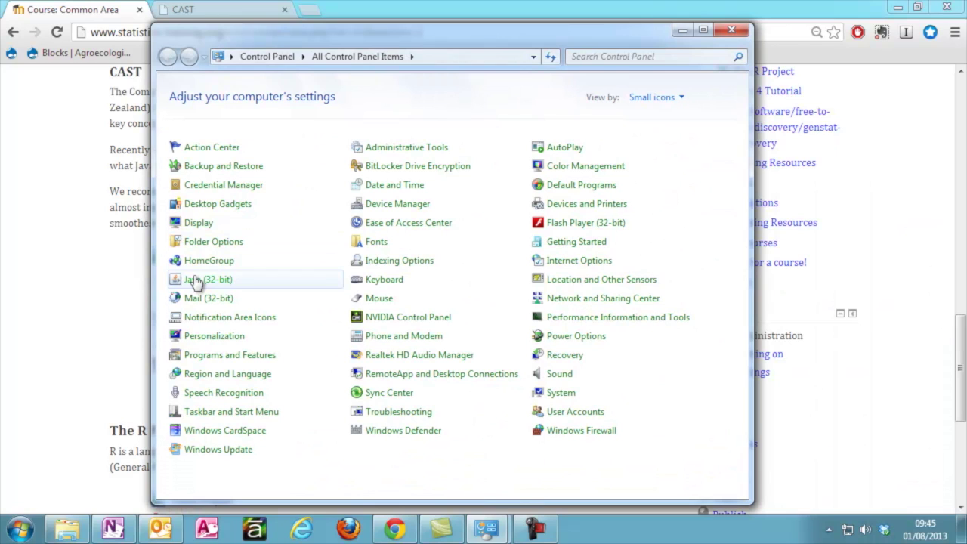
left_click(240, 281)
left_click(242, 284)
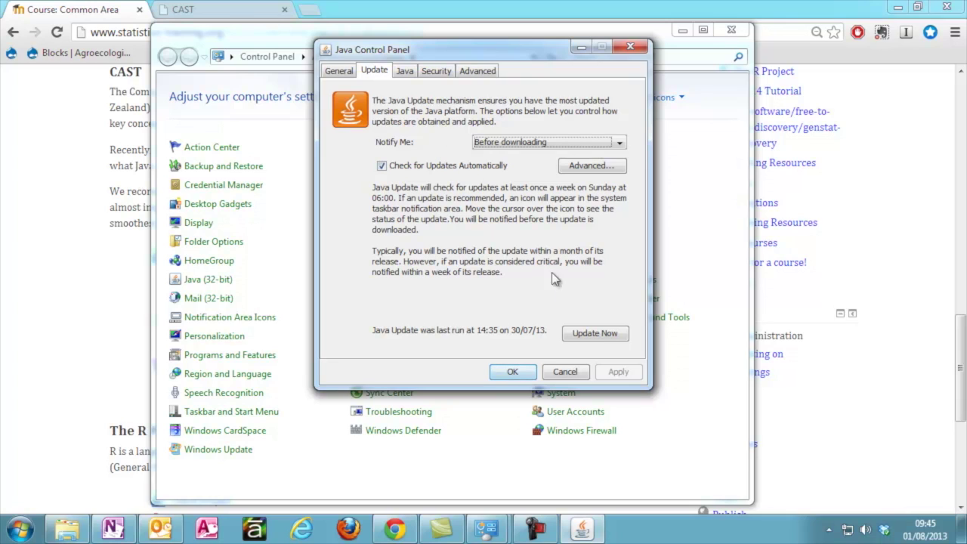
- Check for a Java update, then review the Java security level and confirm the settings
left_click(587, 338)
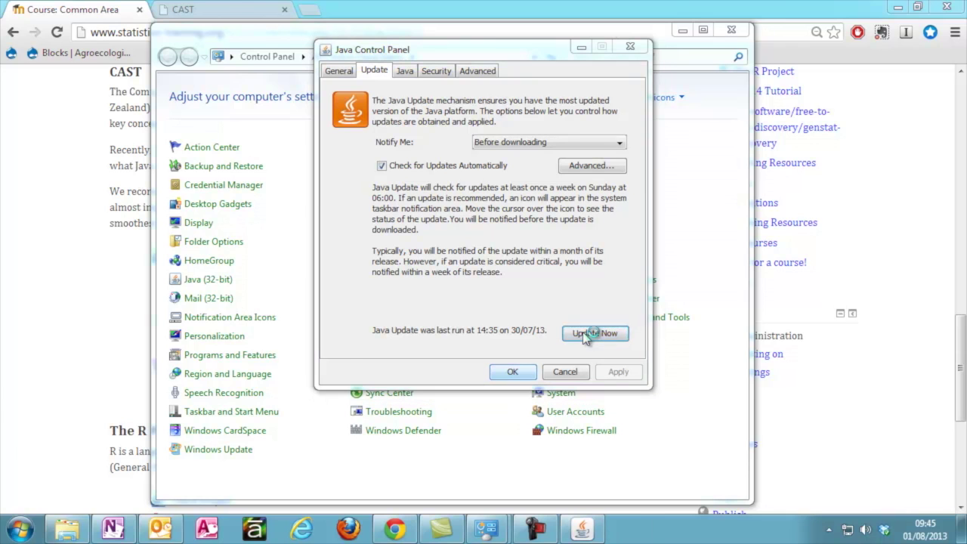
left_click(596, 315)
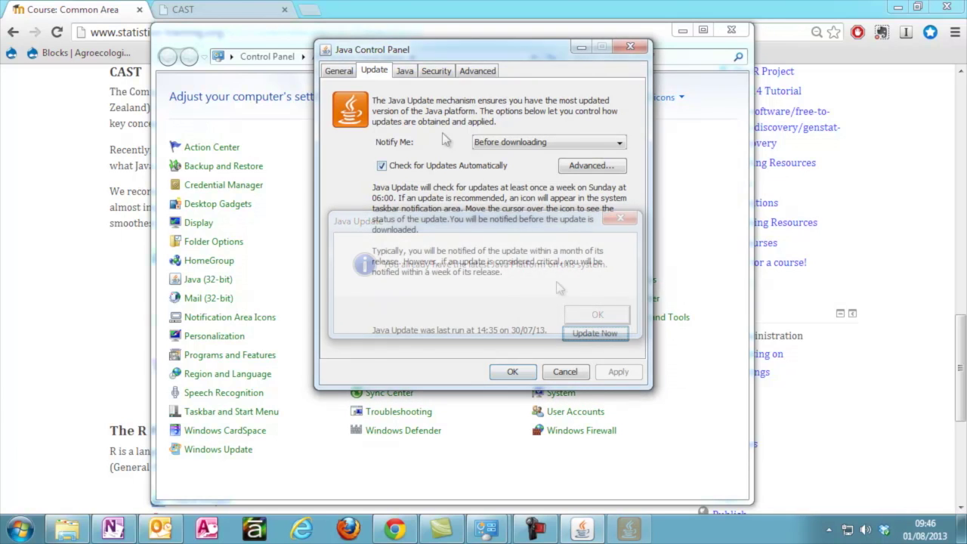
left_click(435, 71)
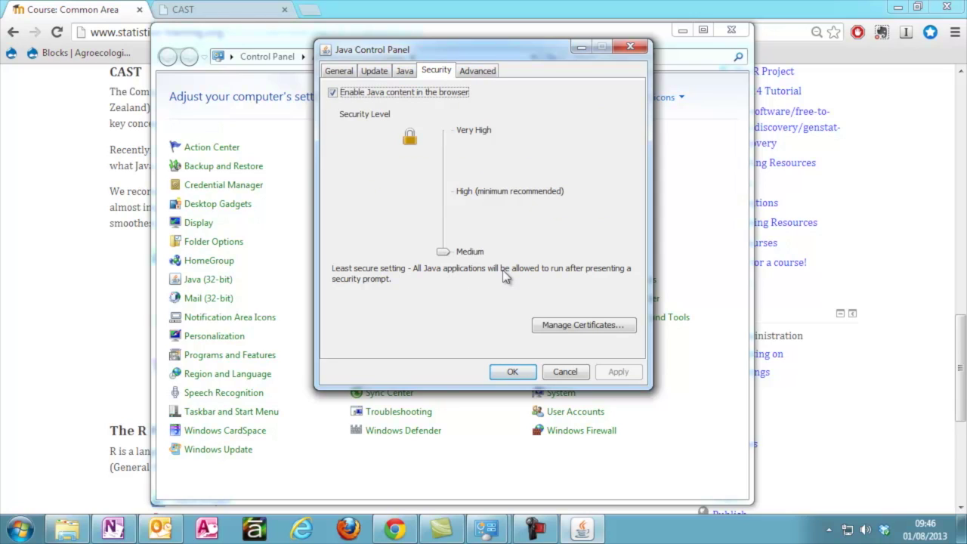
left_click(514, 372)
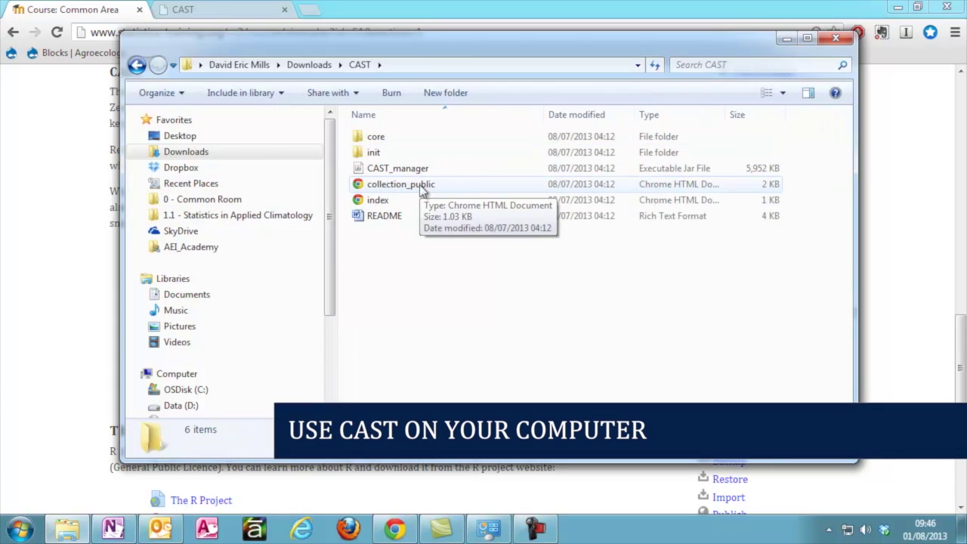
- Open collection_public from the extracted CAST folder in Firefox and expand the introductory e-books among the core e-books
right_click(422, 189)
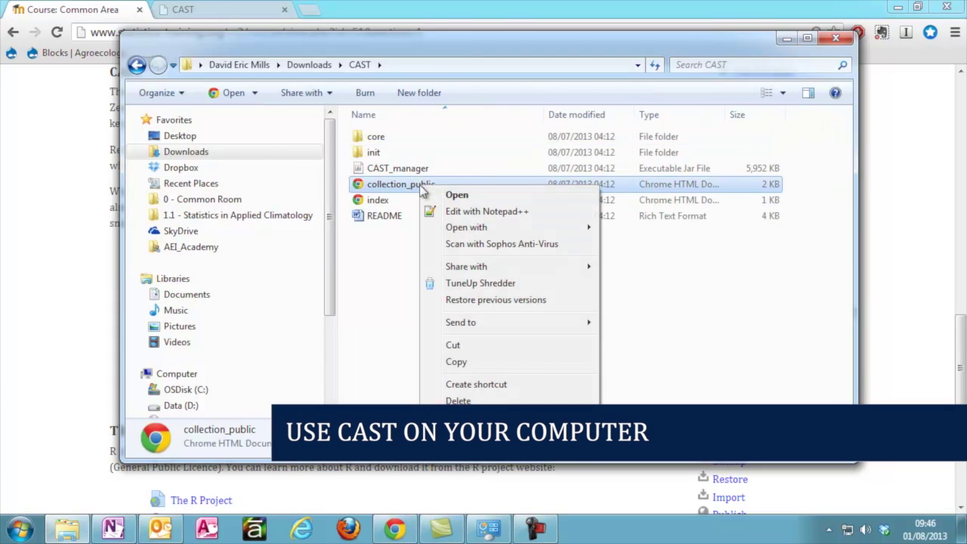
mouse_move(510, 233)
left_click(614, 227)
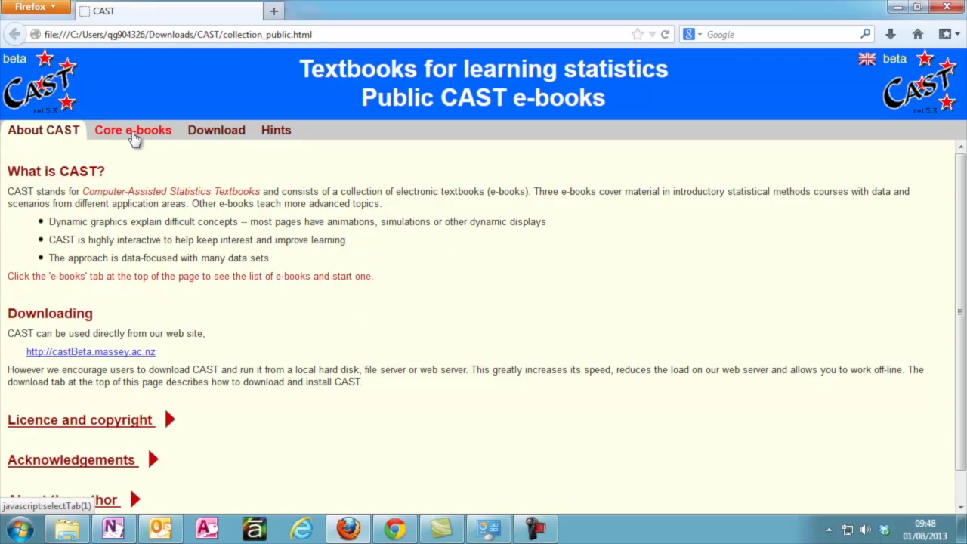
left_click(133, 132)
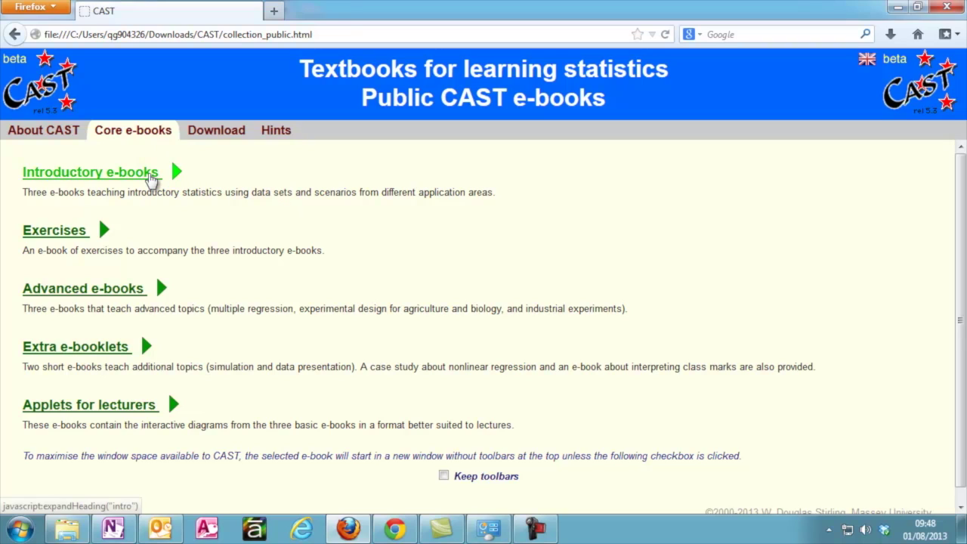
left_click(151, 175)
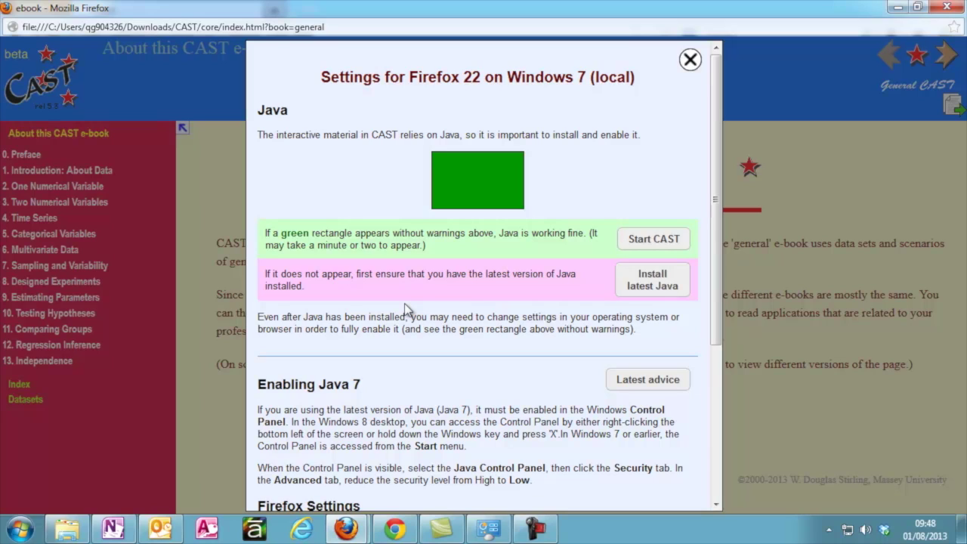
- Read the Java and Firefox settings advice for the General CAST e-book, then start CAST
scroll(514, 324, "down", 5)
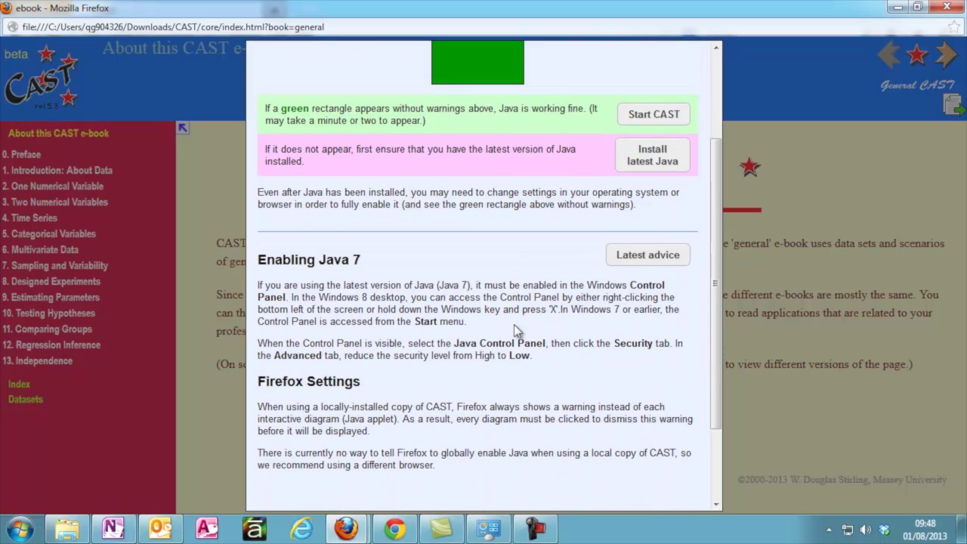
scroll(514, 325, "down", 2)
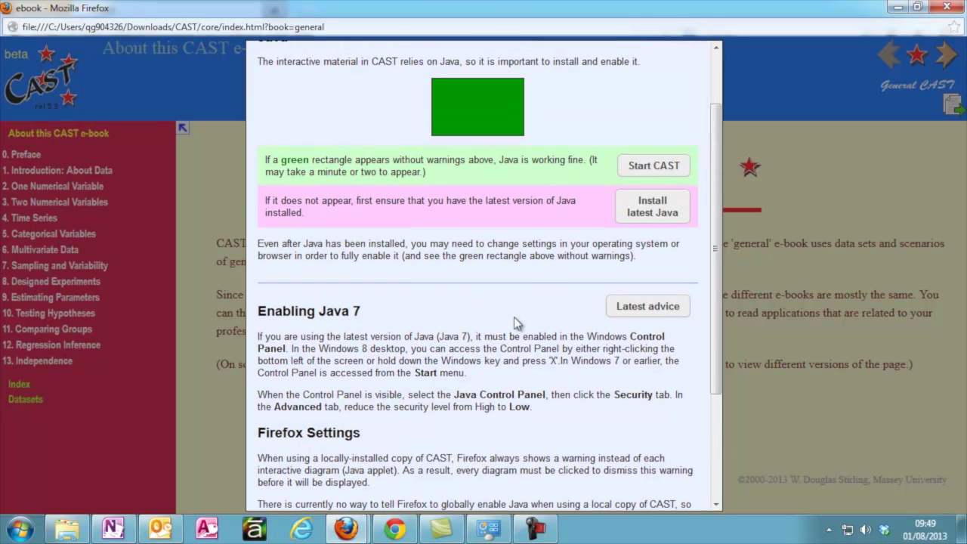
left_click(631, 169)
- Open the Analysing variation page under Graphical display of values in the One Numerical Variable chapter
left_click(41, 189)
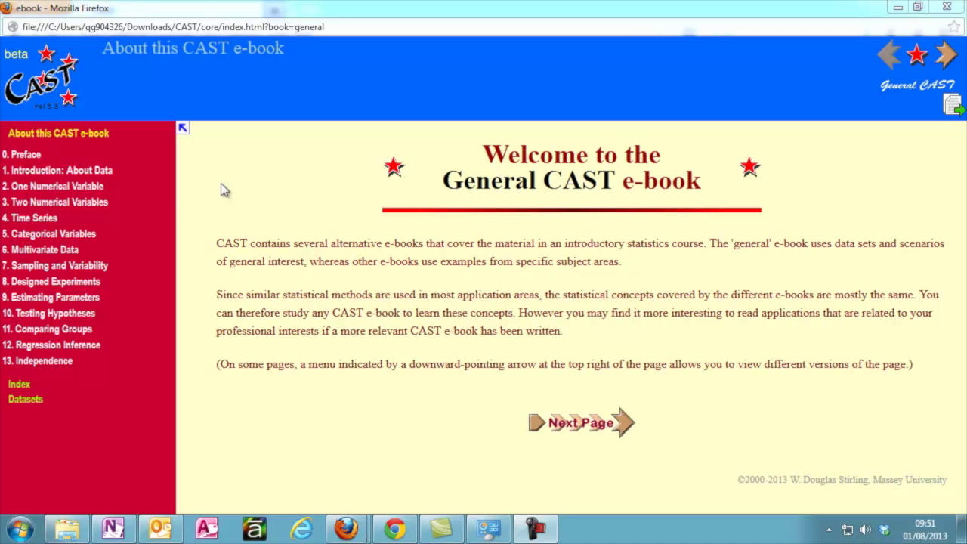
left_click(88, 191)
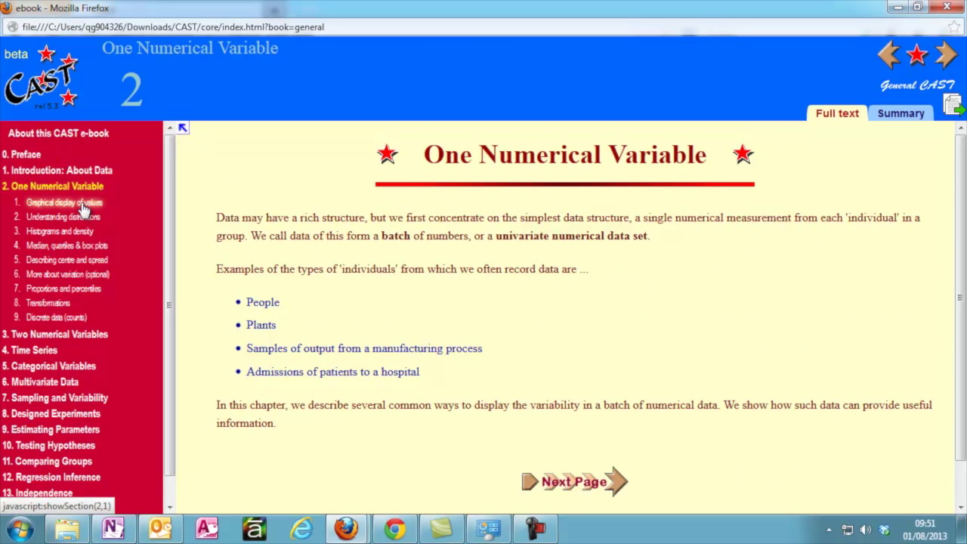
left_click(83, 209)
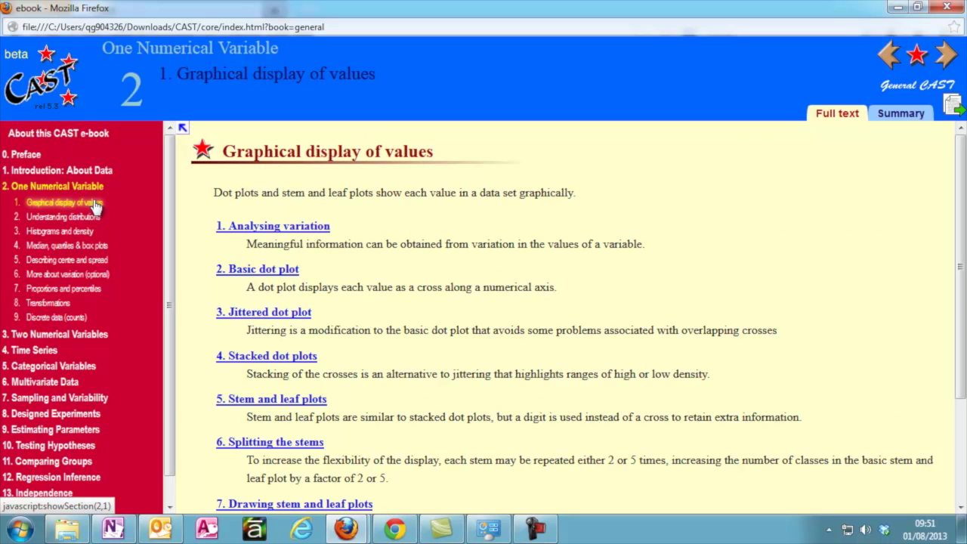
scroll(195, 200, "down", 2)
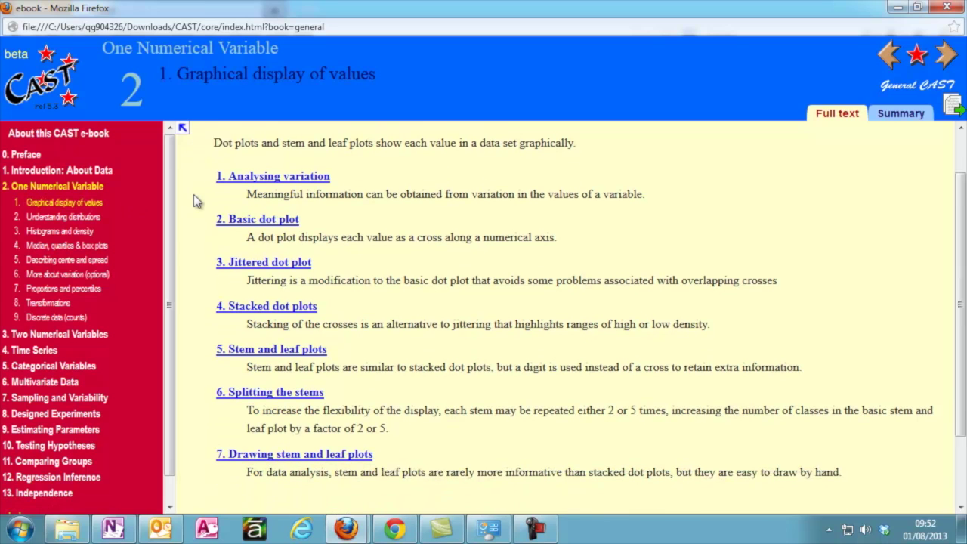
scroll(195, 200, "up", 2)
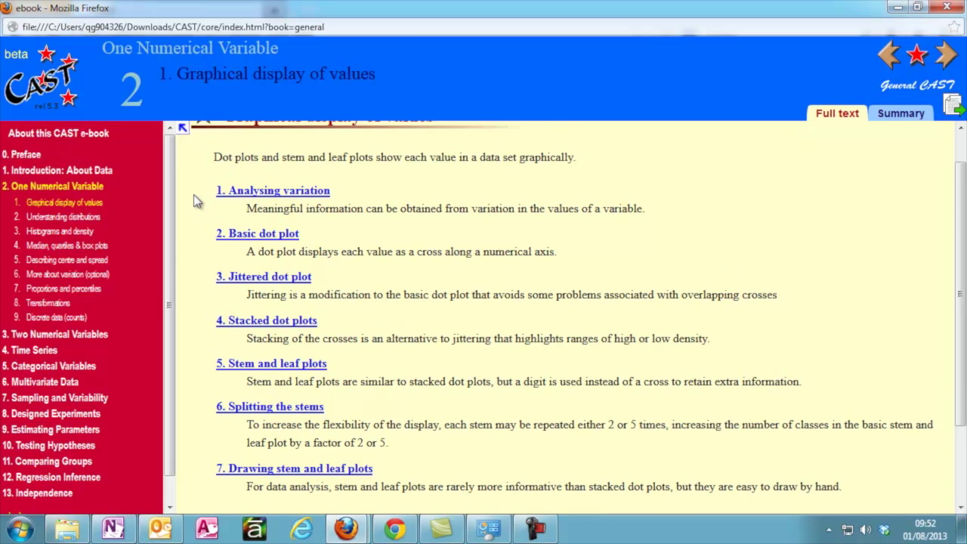
left_click(261, 228)
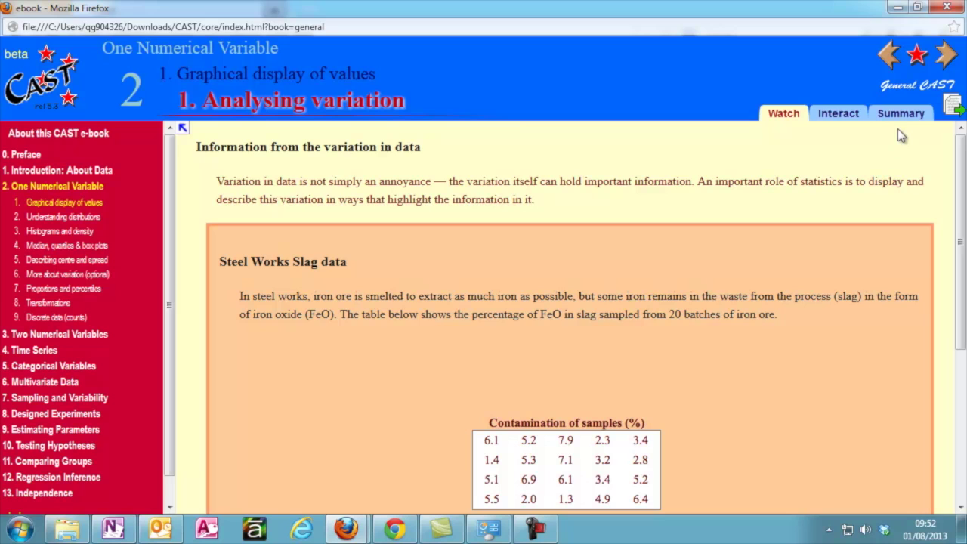
- Play the Steel Works Slag data video on the Analysing variation page
scroll(748, 260, "down", 3)
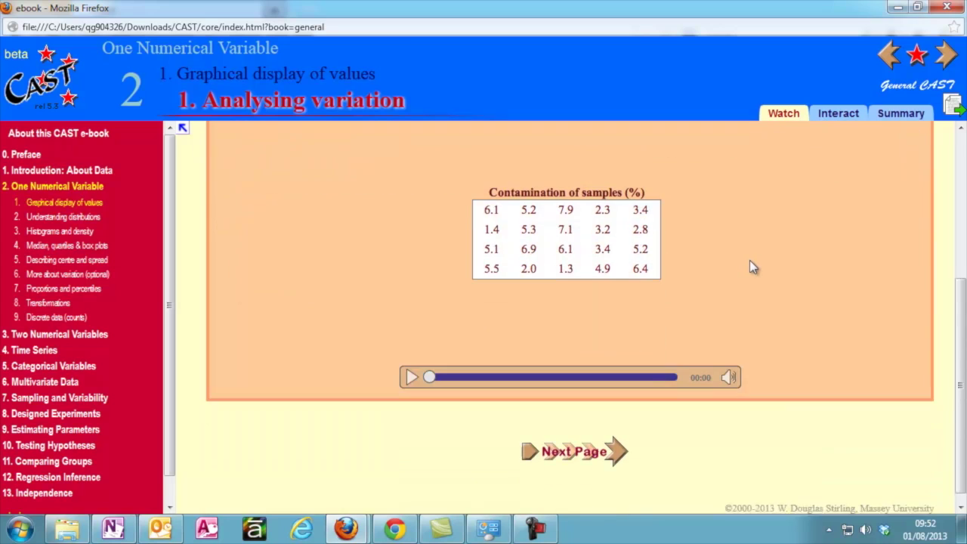
left_click(412, 373)
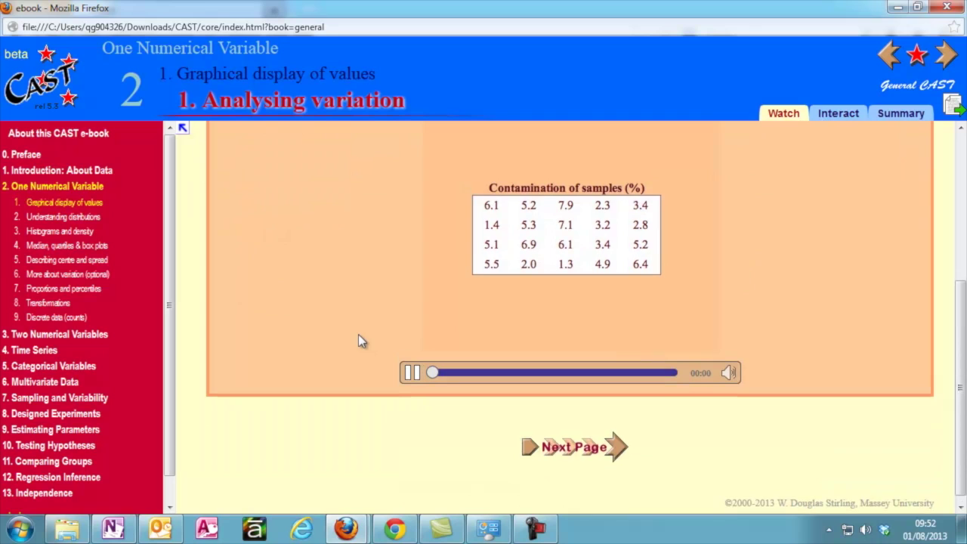
scroll(360, 338, "up", 1)
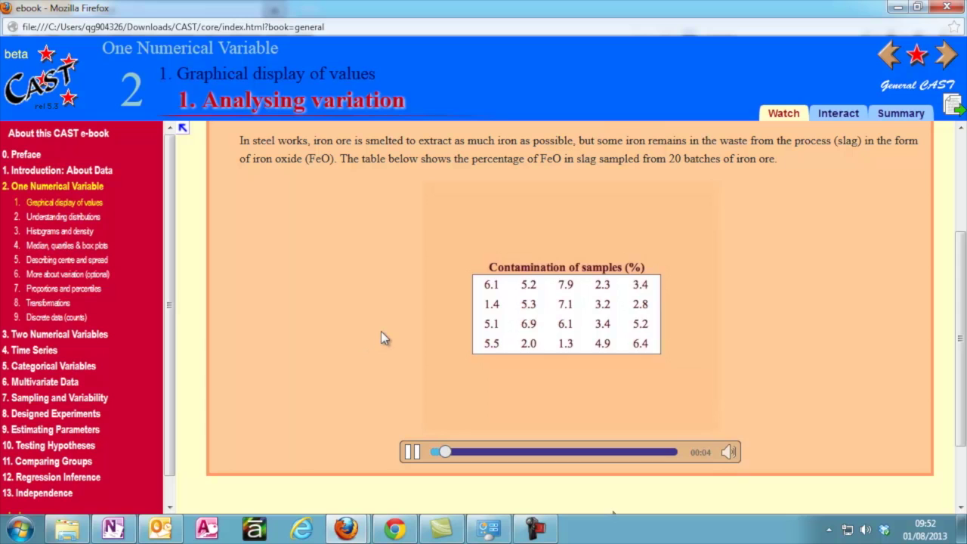
- Open the interactive version of the Analysing variation page and run its Java application with the security warning suppressed for future runs
left_click(850, 114)
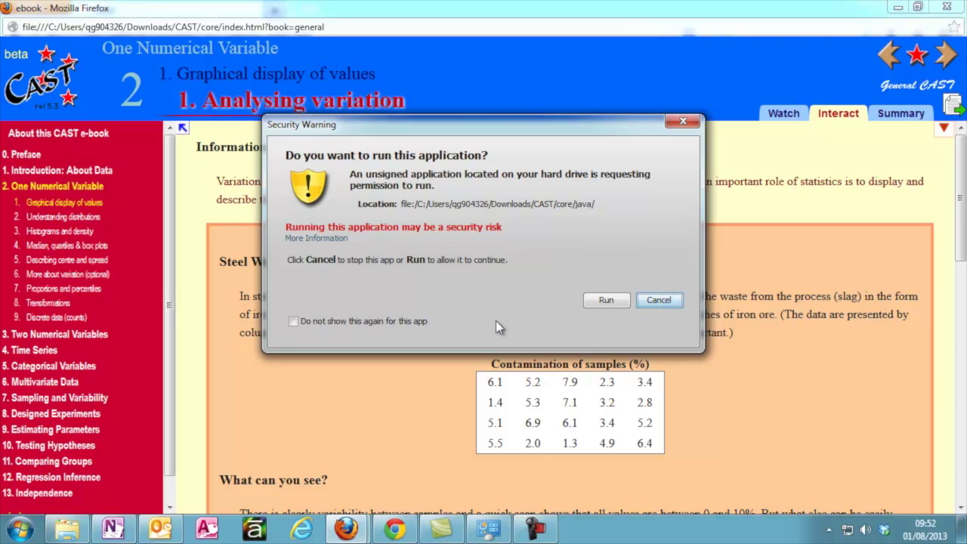
left_click(394, 320)
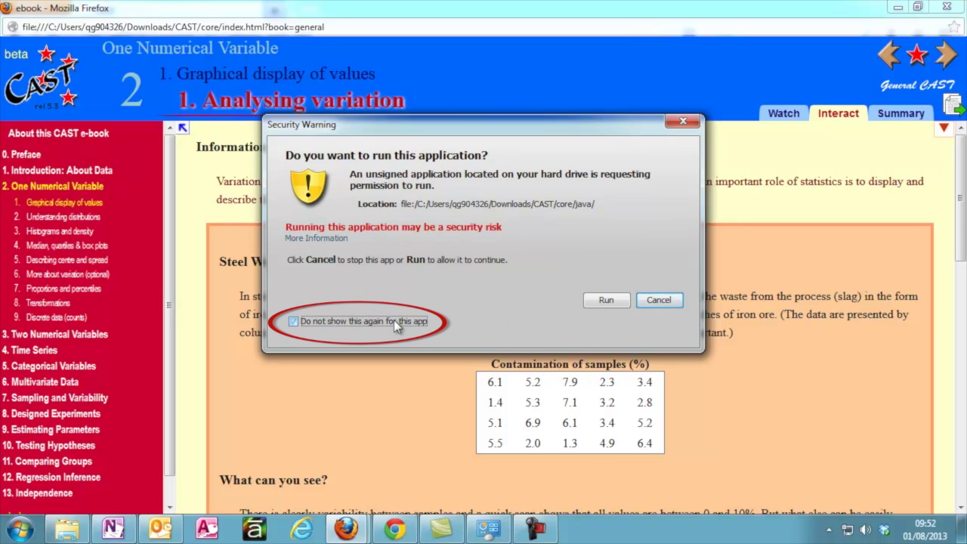
left_click(606, 301)
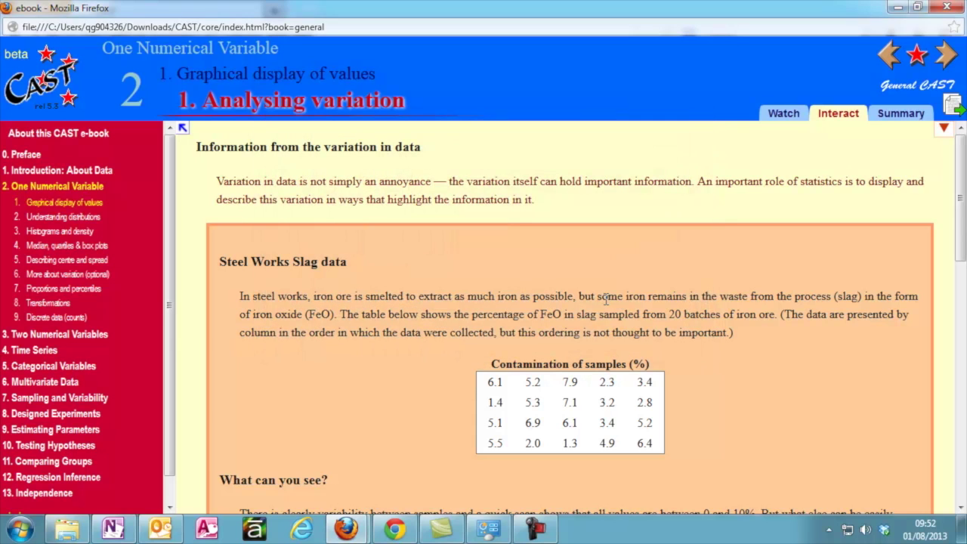
- Sort the steel works contamination values from raw to fully sorted, then open the Summary version of the page
scroll(402, 279, "down", 5)
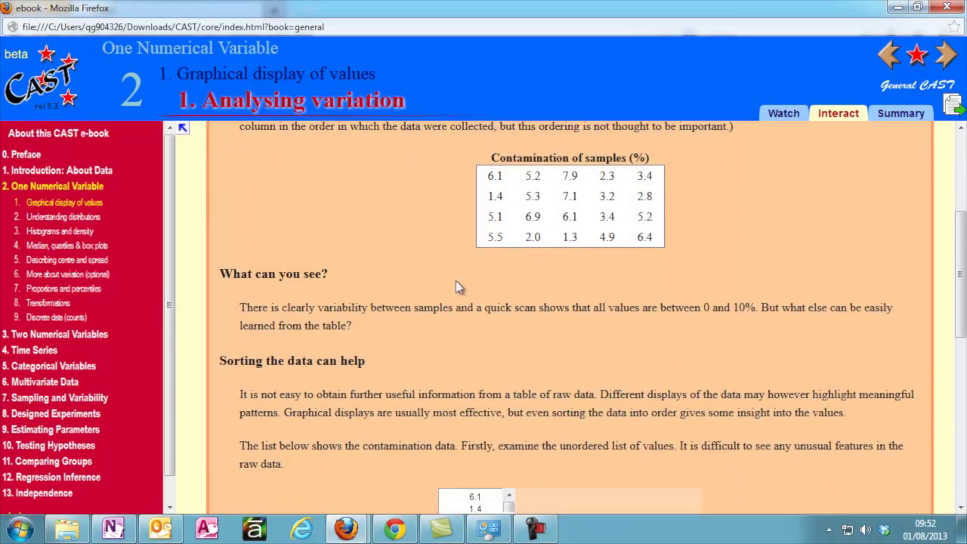
scroll(456, 287, "down", 7)
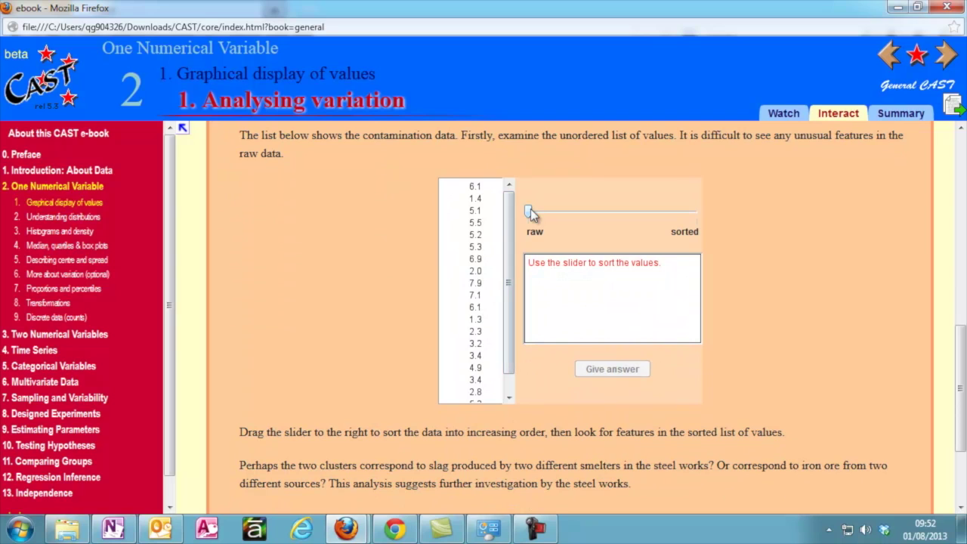
left_click_drag(531, 212, 686, 219)
left_click(892, 115)
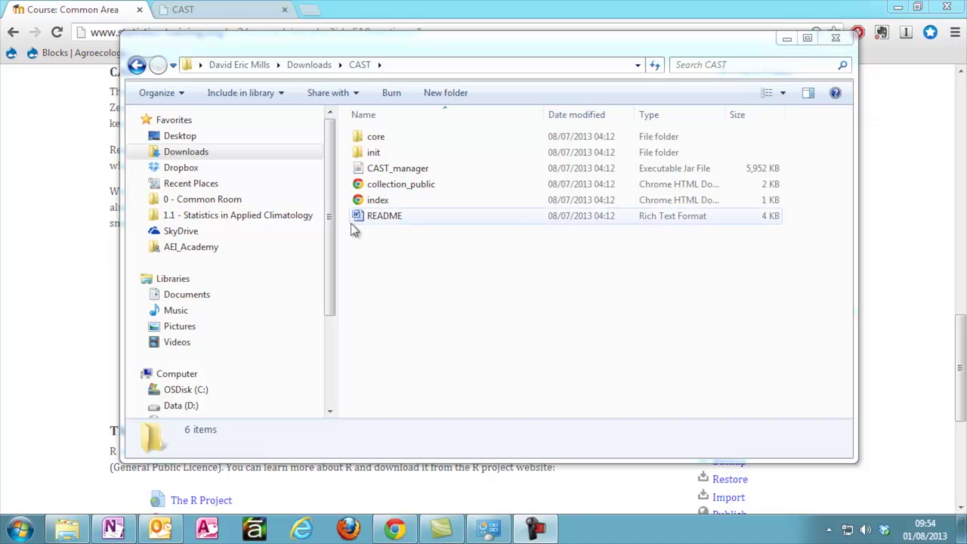
- Launch CAST_manager from the extracted CAST folder and start installing a new e-book
double_click(392, 171)
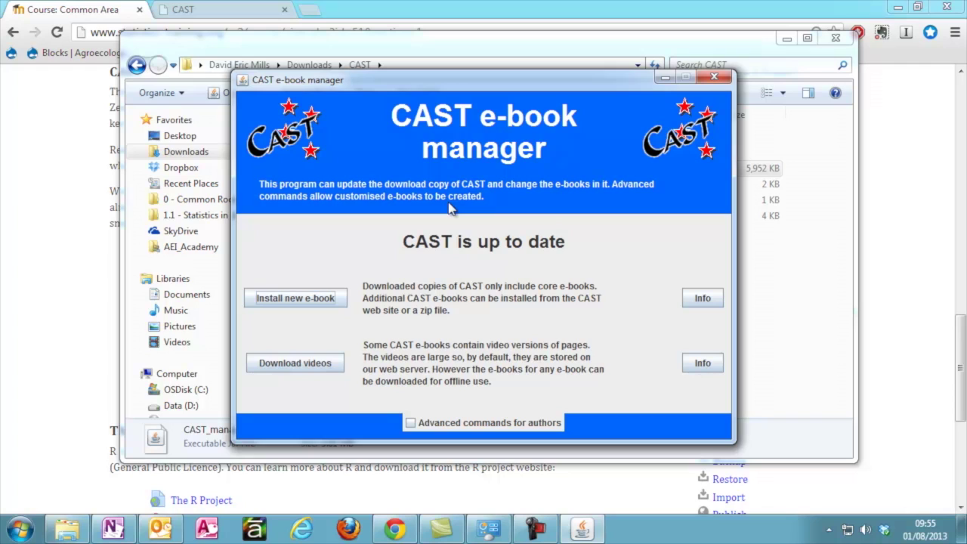
left_click(331, 301)
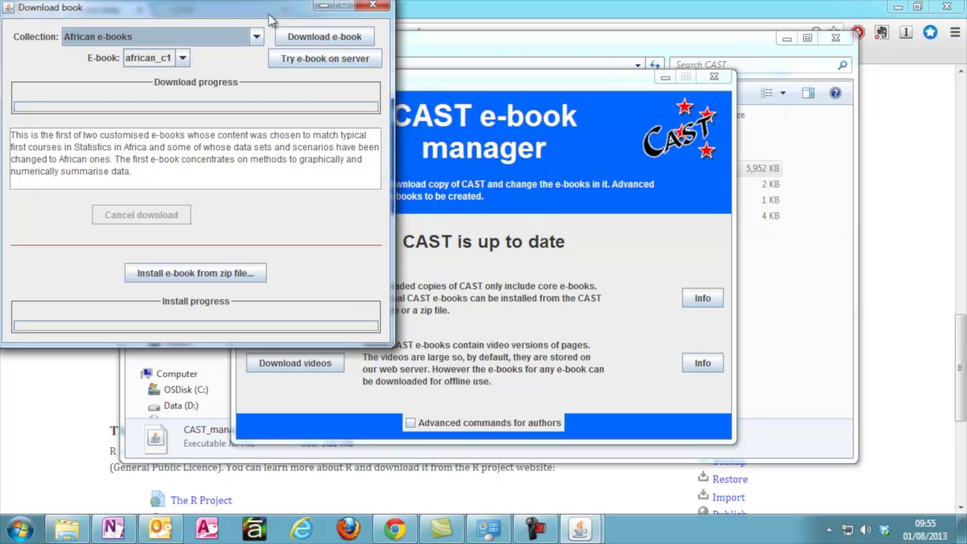
- Browse the downloadable collections, choose Climatology course (University of Reading) and list its e-books
left_click(258, 36)
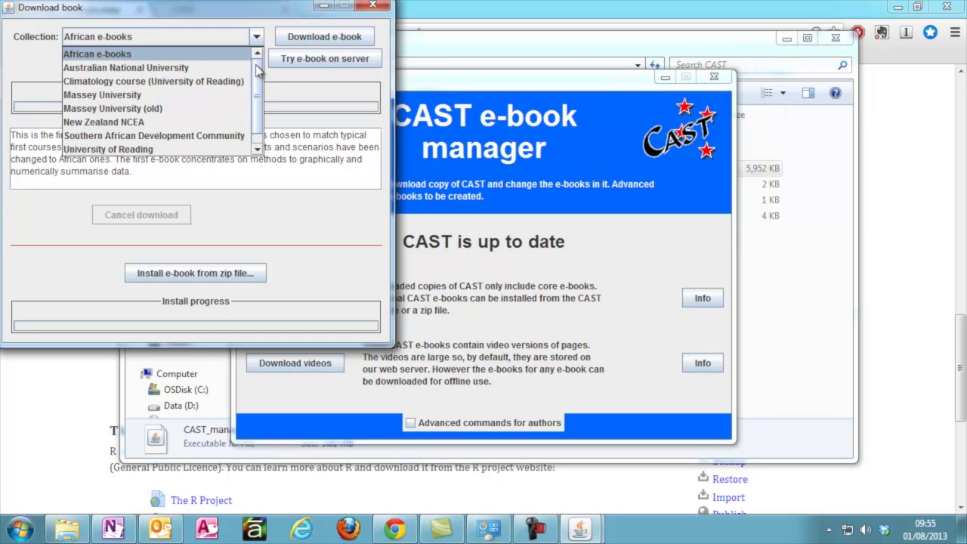
scroll(258, 69, "down", 1)
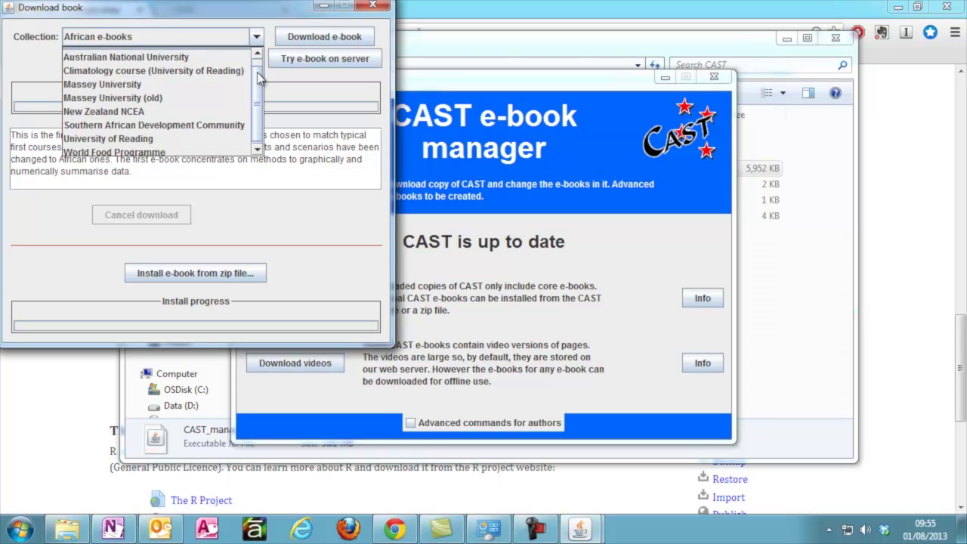
scroll(261, 69, "up", 1)
left_click(239, 81)
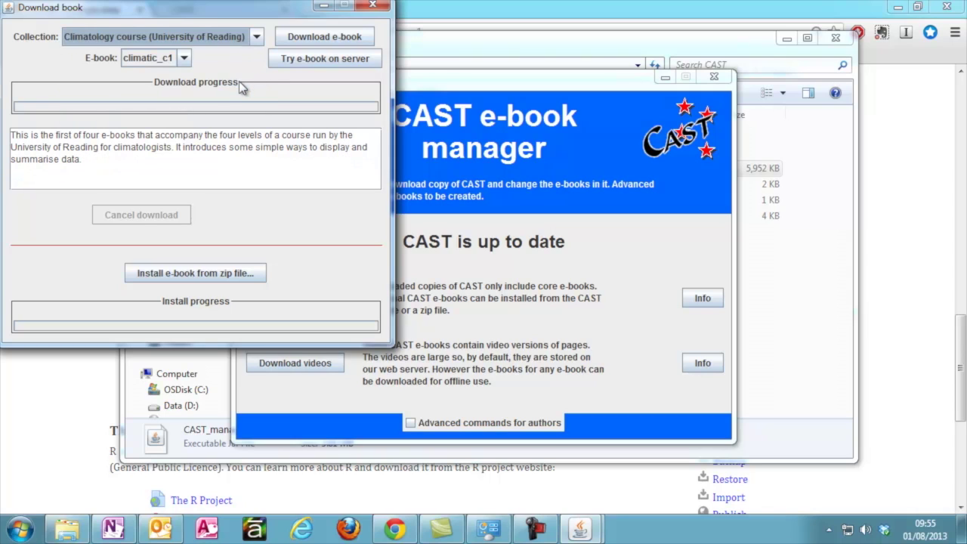
left_click(183, 59)
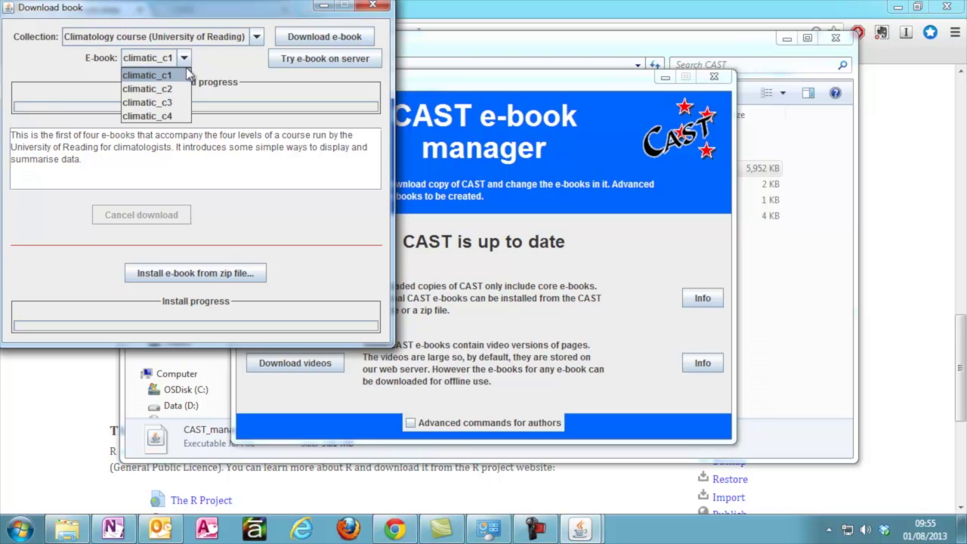
- Select the sms e-book from the University of Reading collection and download it
left_click(257, 36)
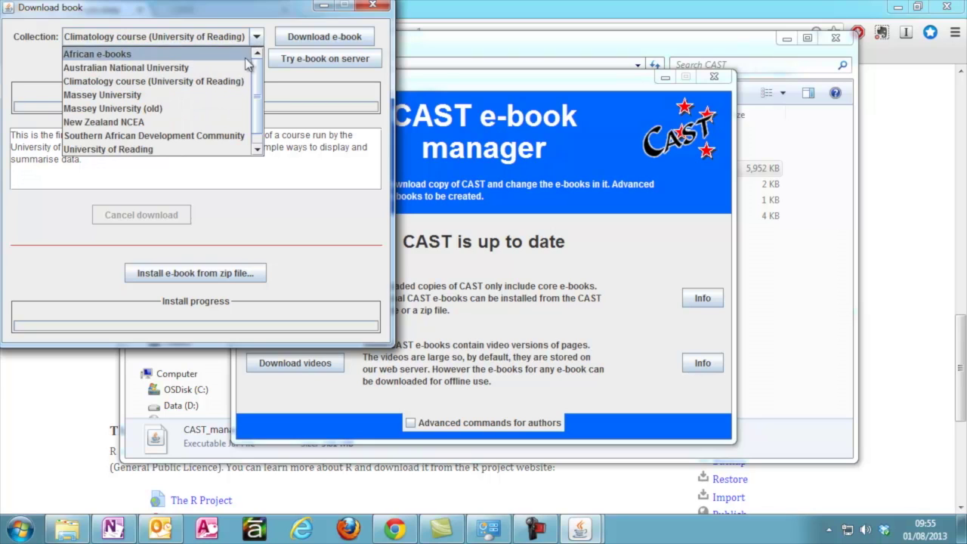
scroll(259, 93, "down", 1)
left_click(235, 135)
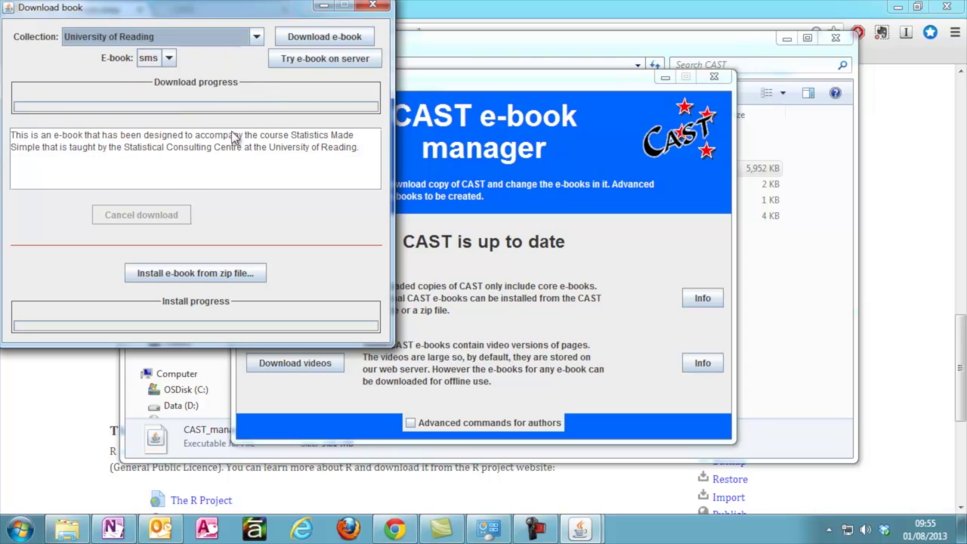
left_click(170, 61)
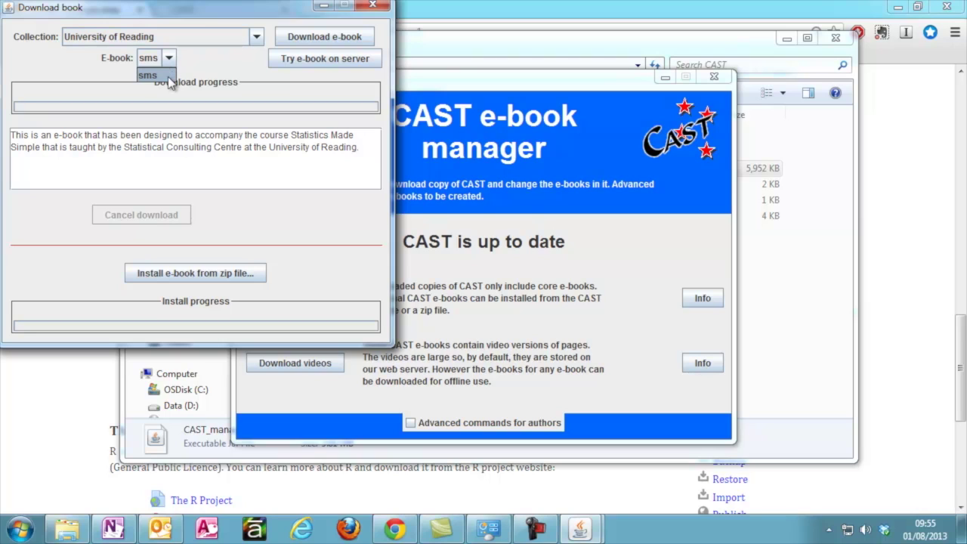
left_click(168, 76)
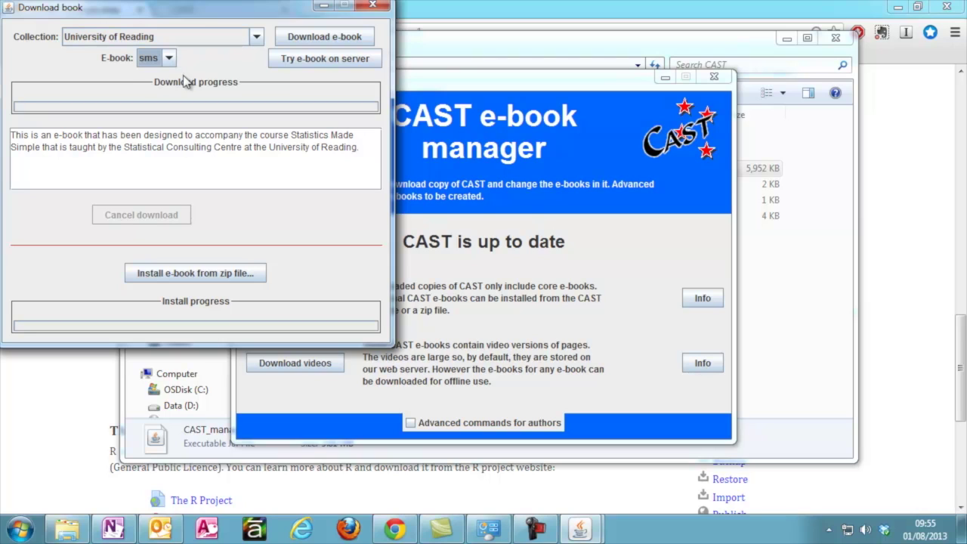
left_click(320, 37)
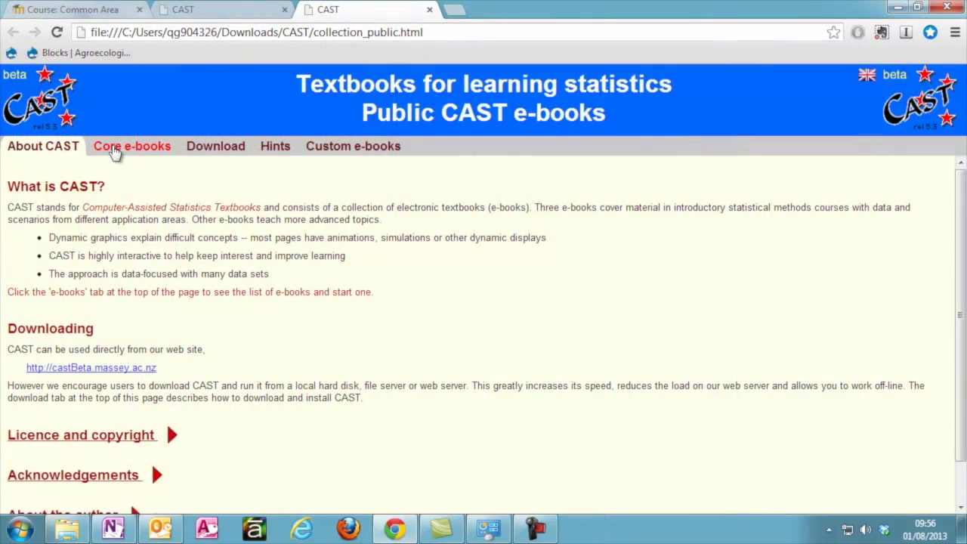
- View the custom e-books in the local CAST collection, then expand Introductory e-books and Exercises among the core e-books
left_click(339, 155)
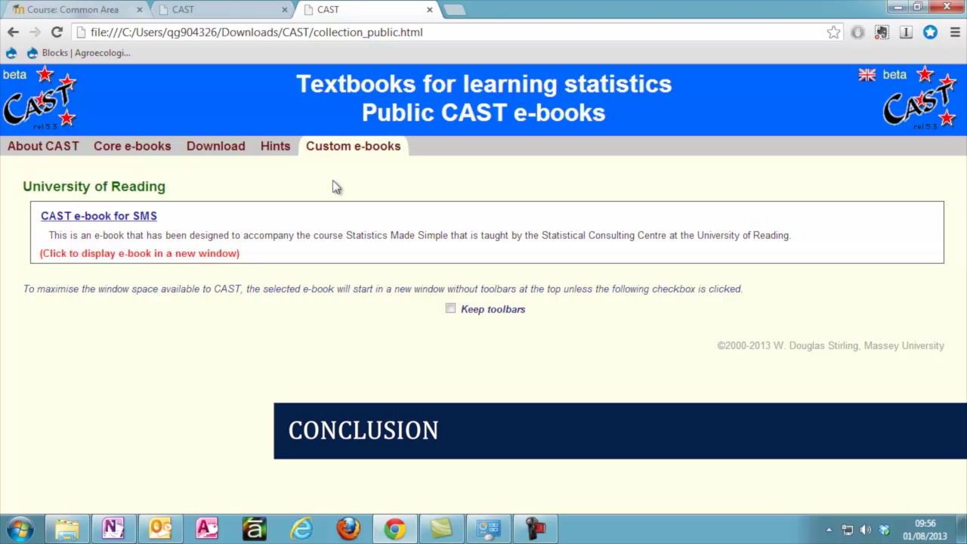
left_click(151, 151)
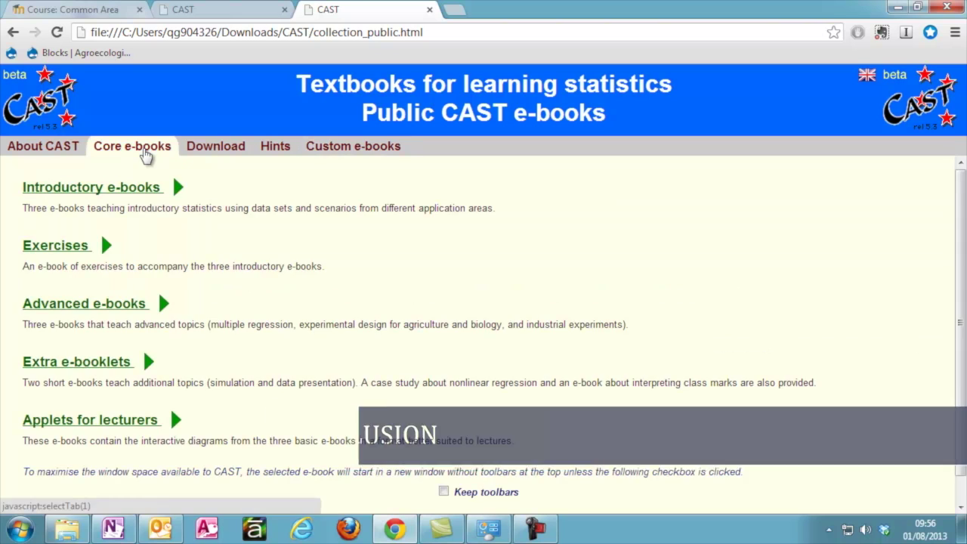
scroll(106, 223, "down", 1)
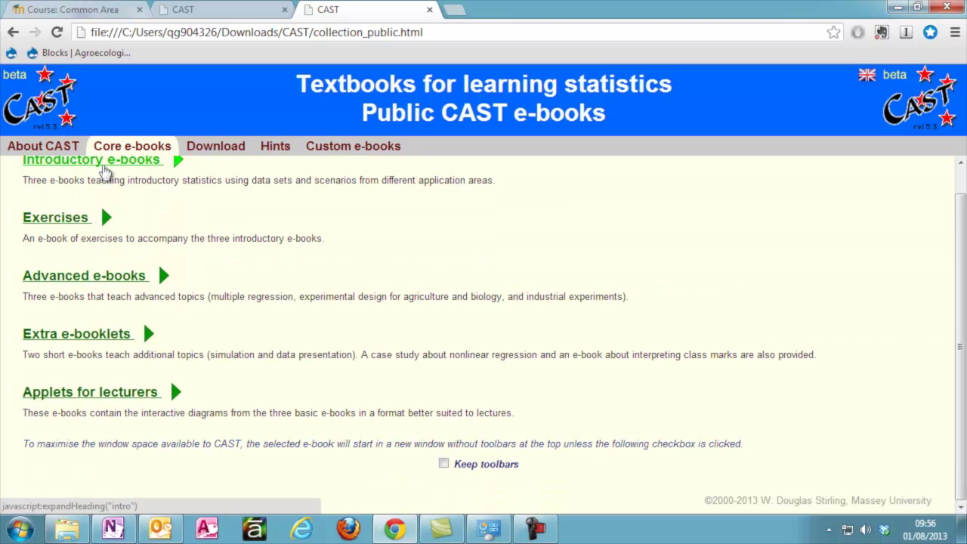
left_click(79, 162)
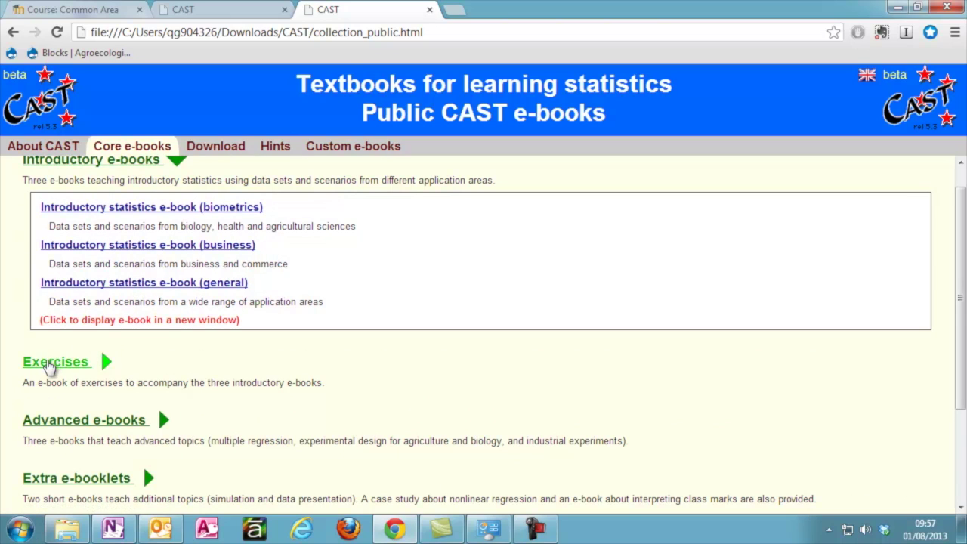
left_click(48, 366)
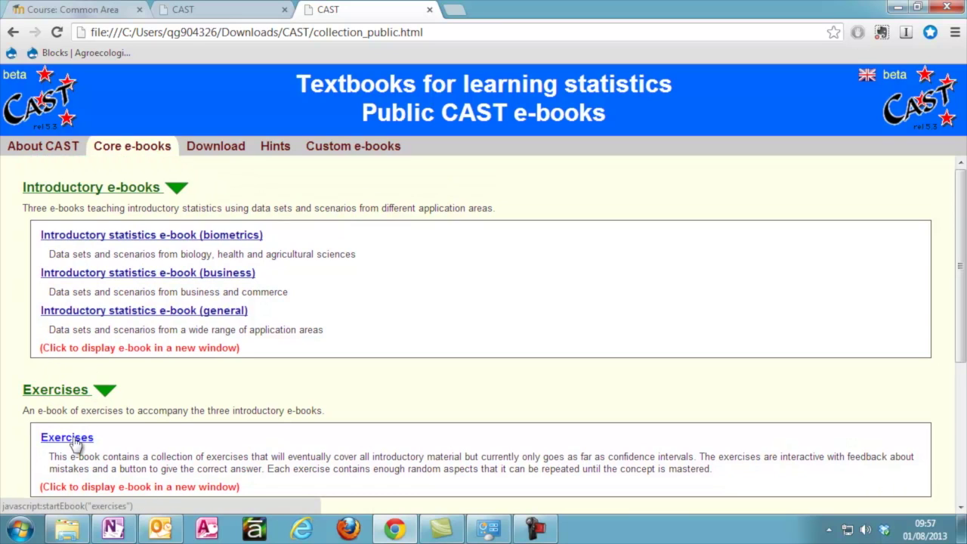